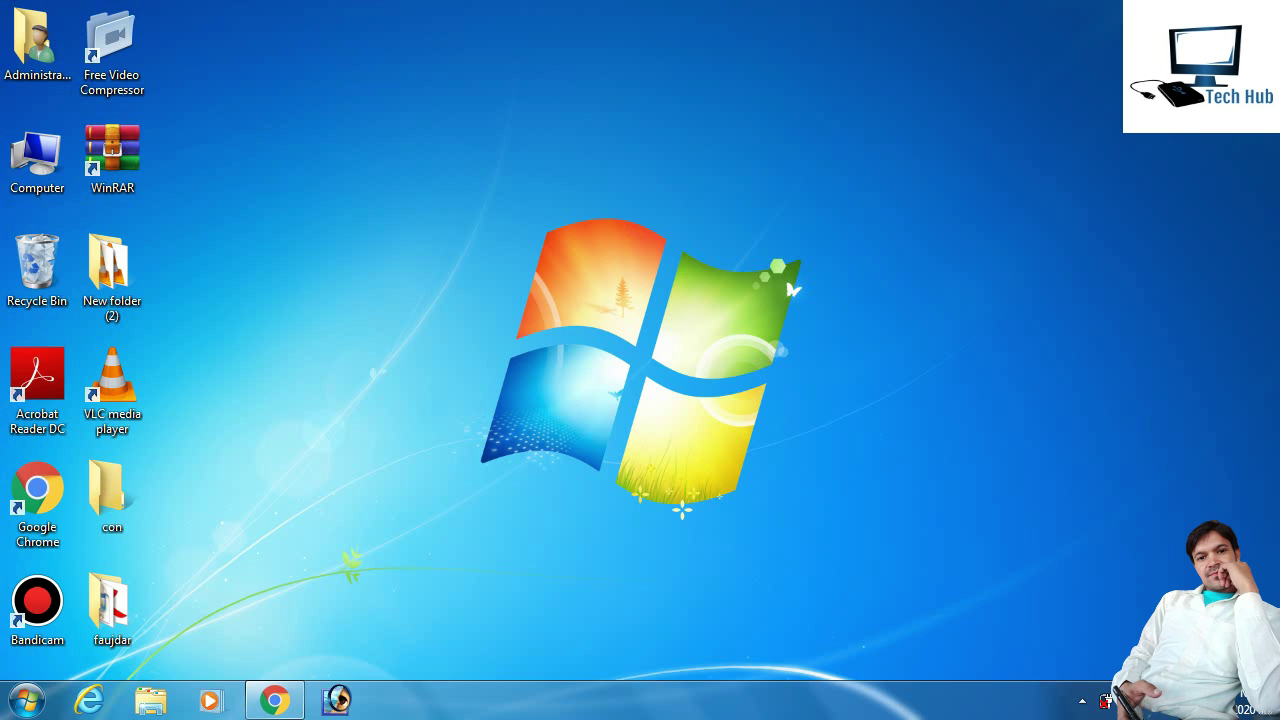
- Launch Google Chrome from the taskbar to reach the Gmail sign-in page
click(275, 699)
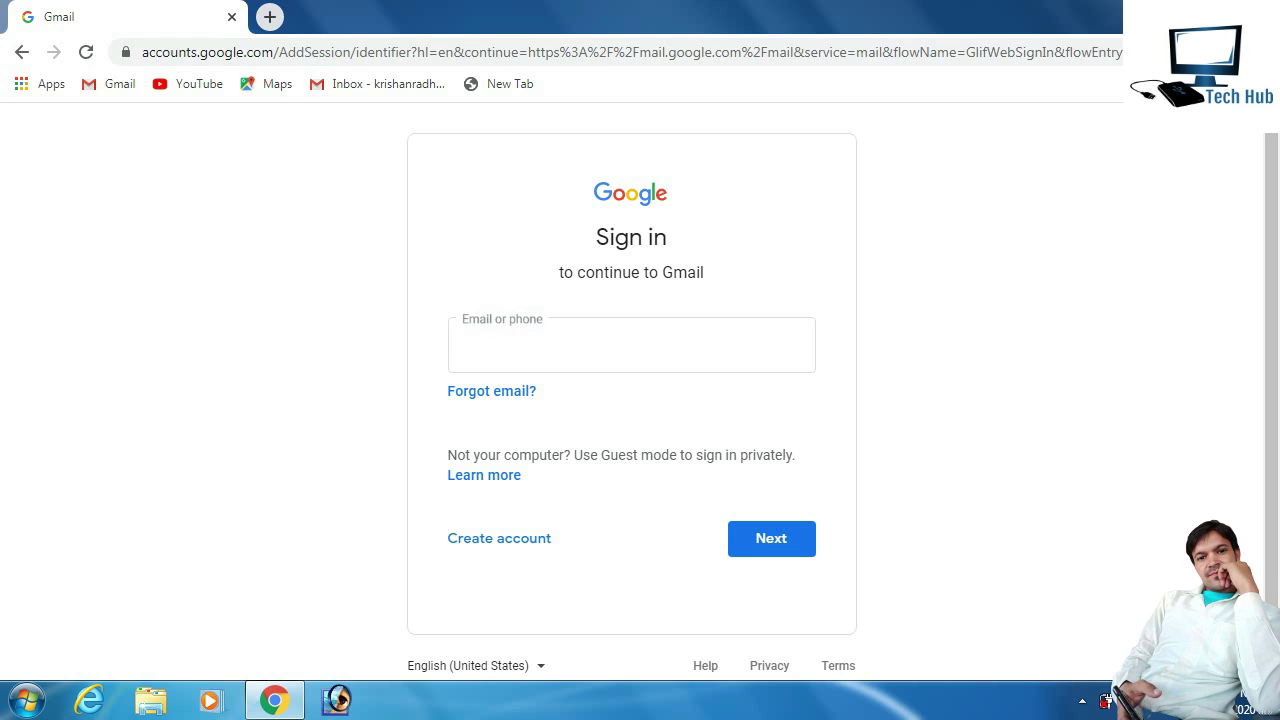
- Begin creating an account for personal use and enter the first name
click(499, 538)
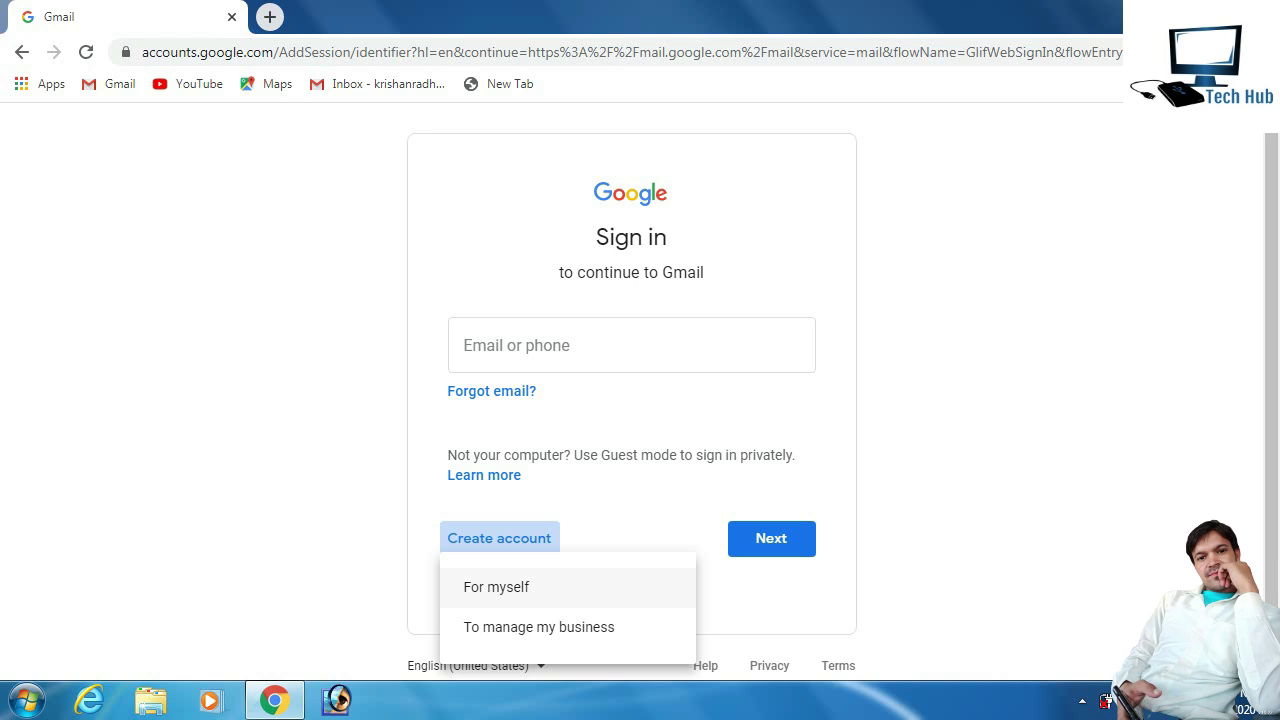
click(496, 587)
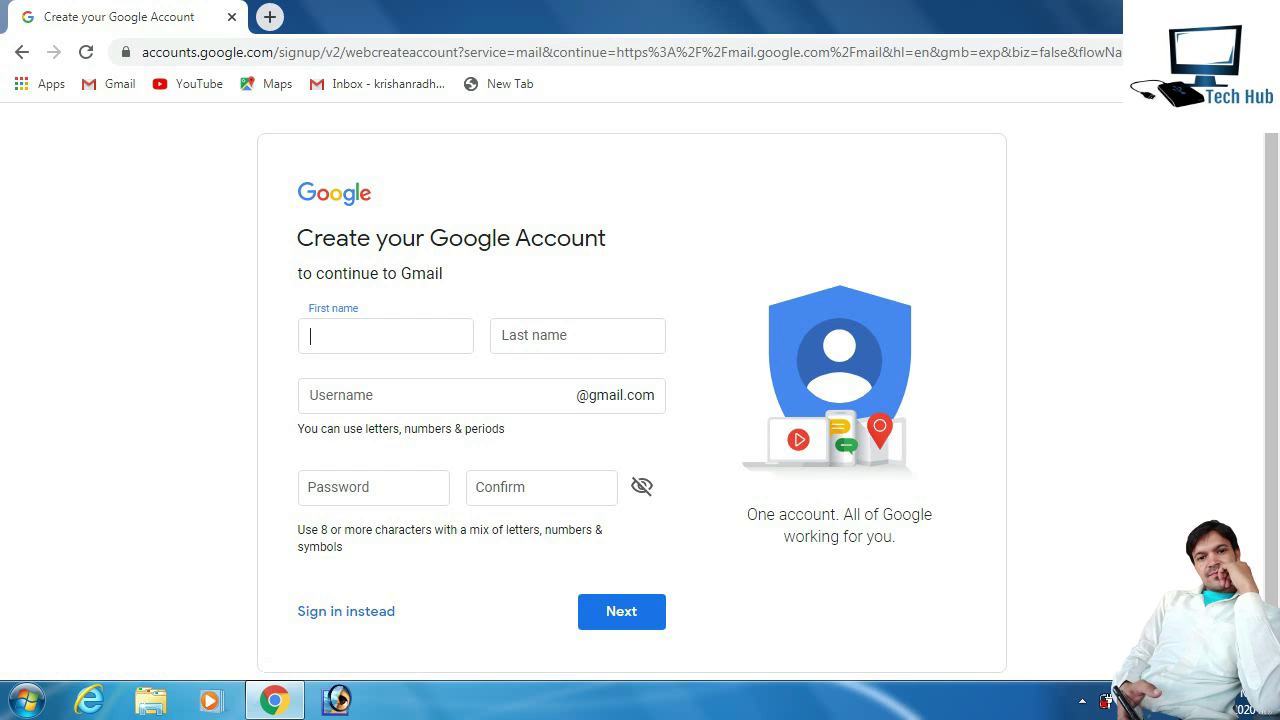
- Fill in the last name and a username combining the name with date digits
click(577, 336)
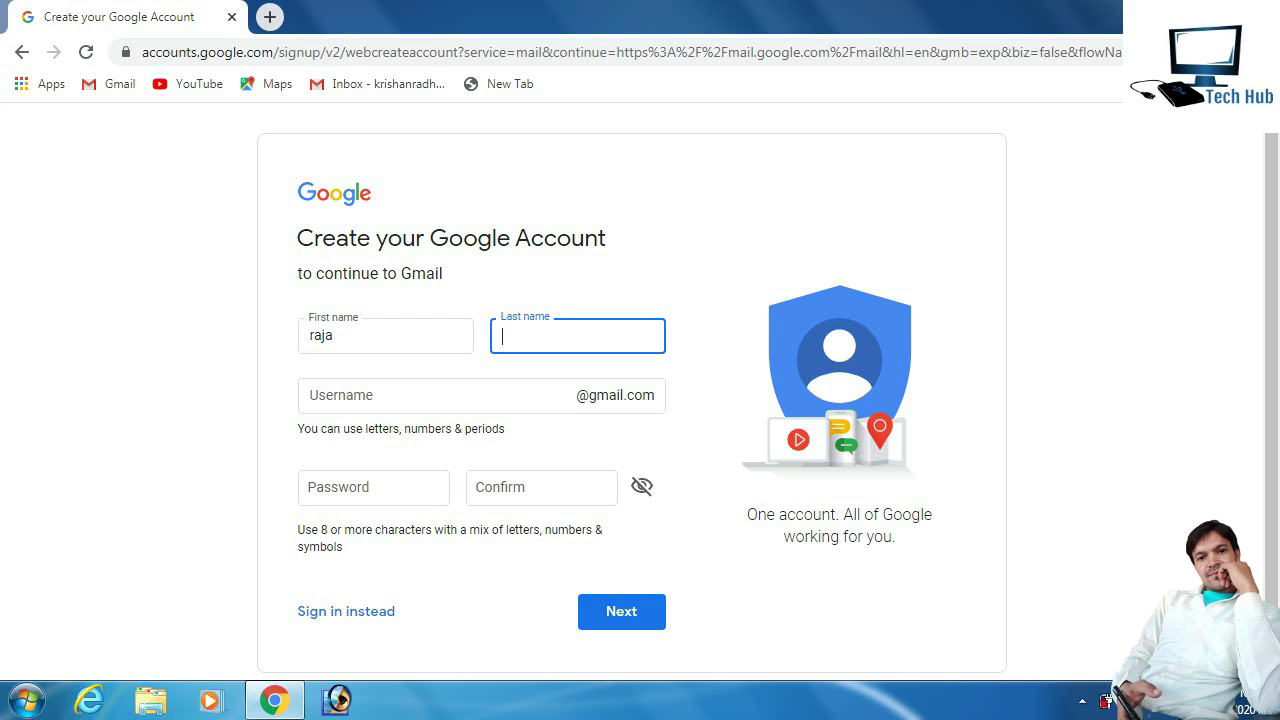
click(430, 395)
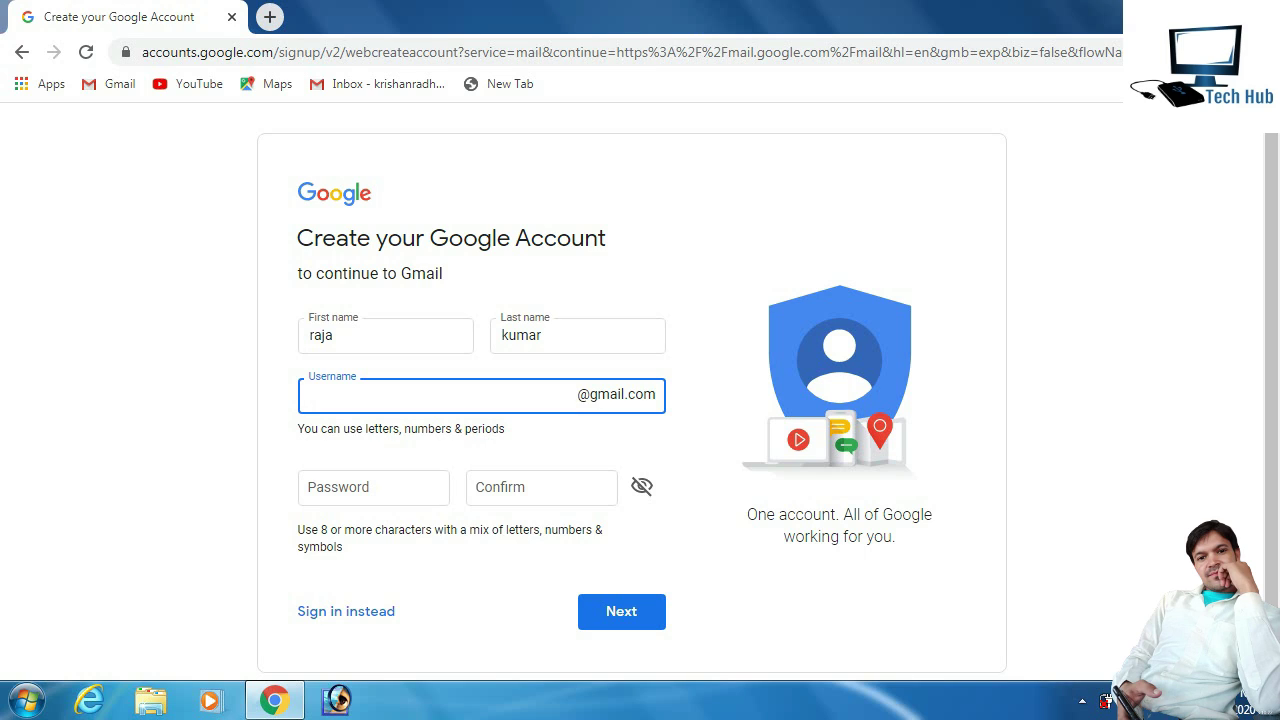
- Enter the password and its confirmation, then submit the form
click(373, 487)
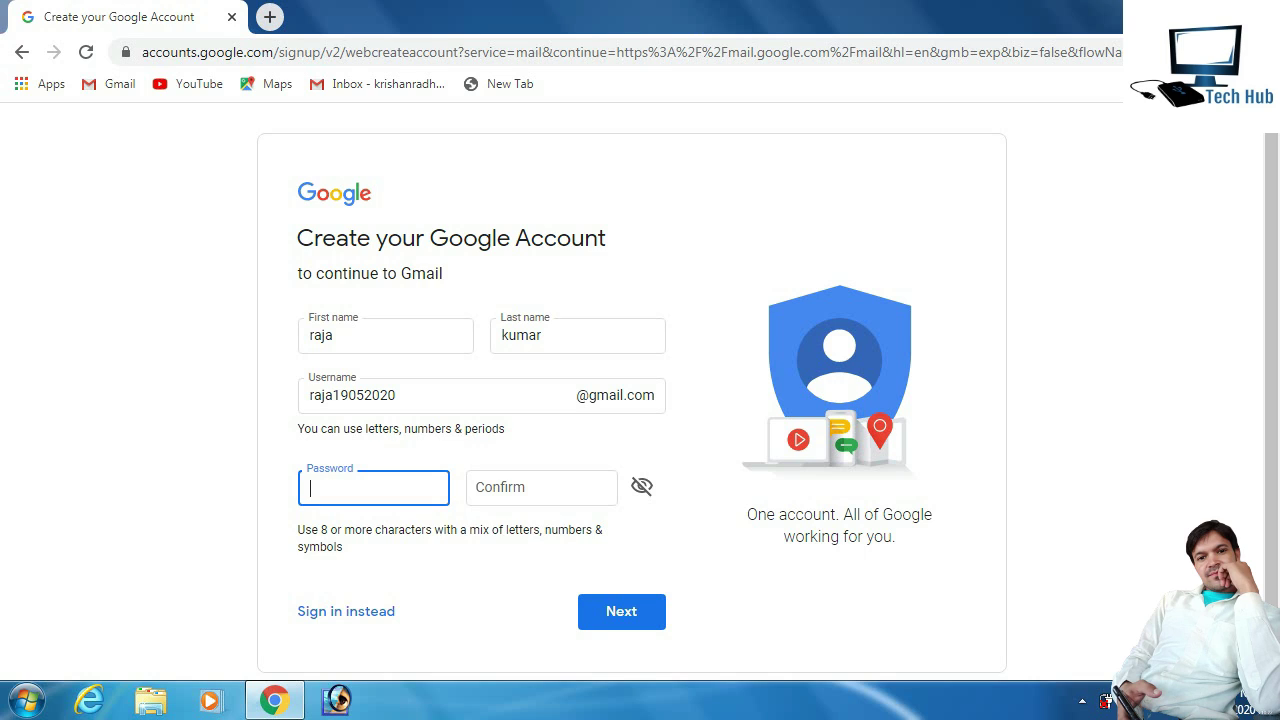
text(••••••••••)
click(541, 487)
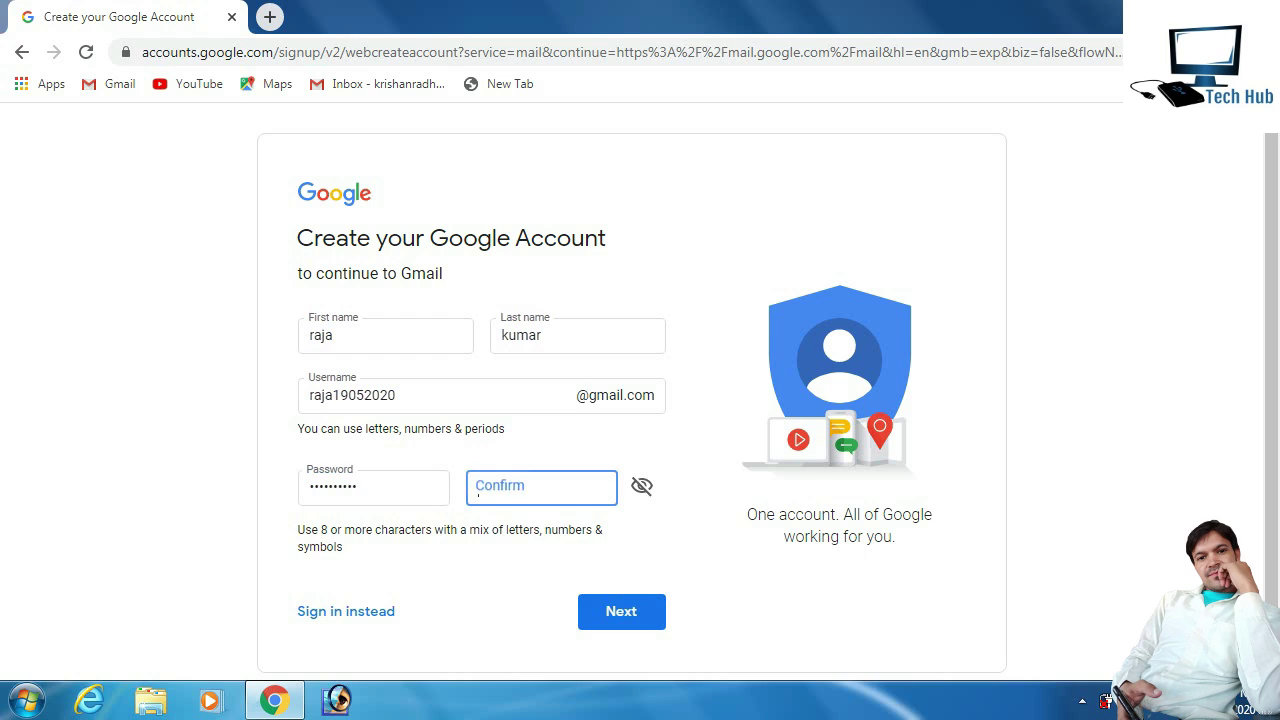
text(•••••)
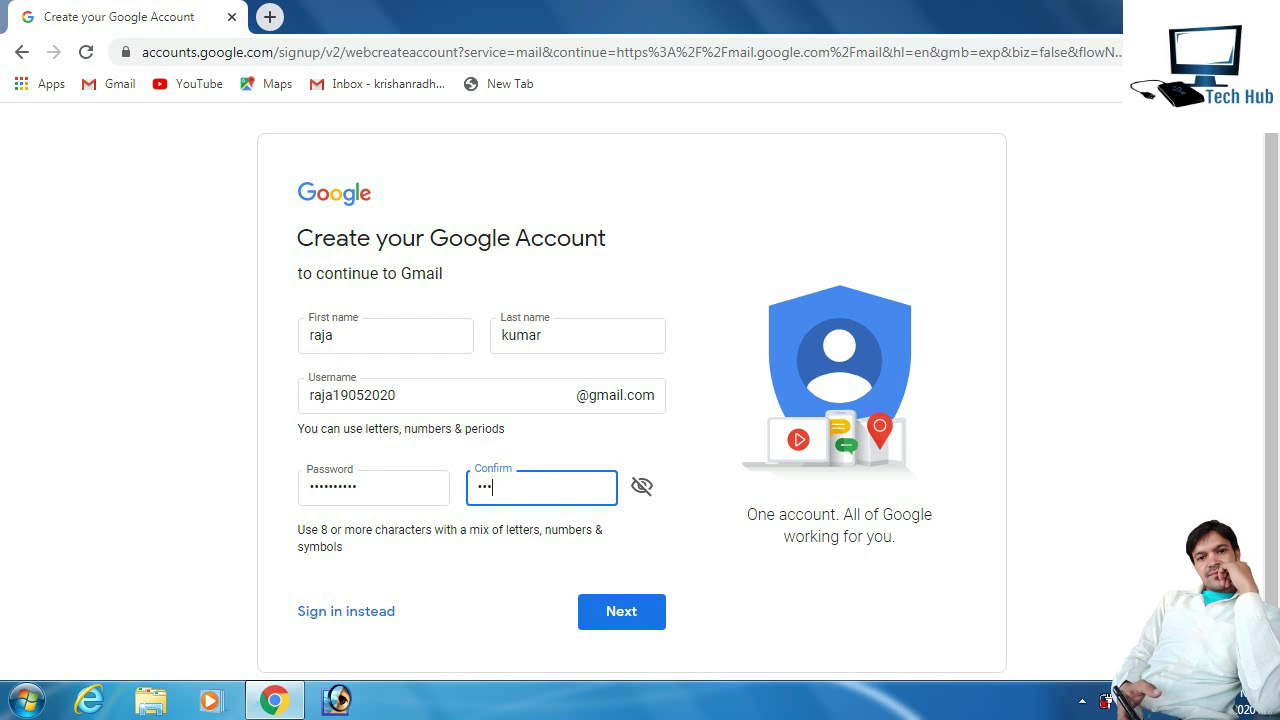
text(•••••)
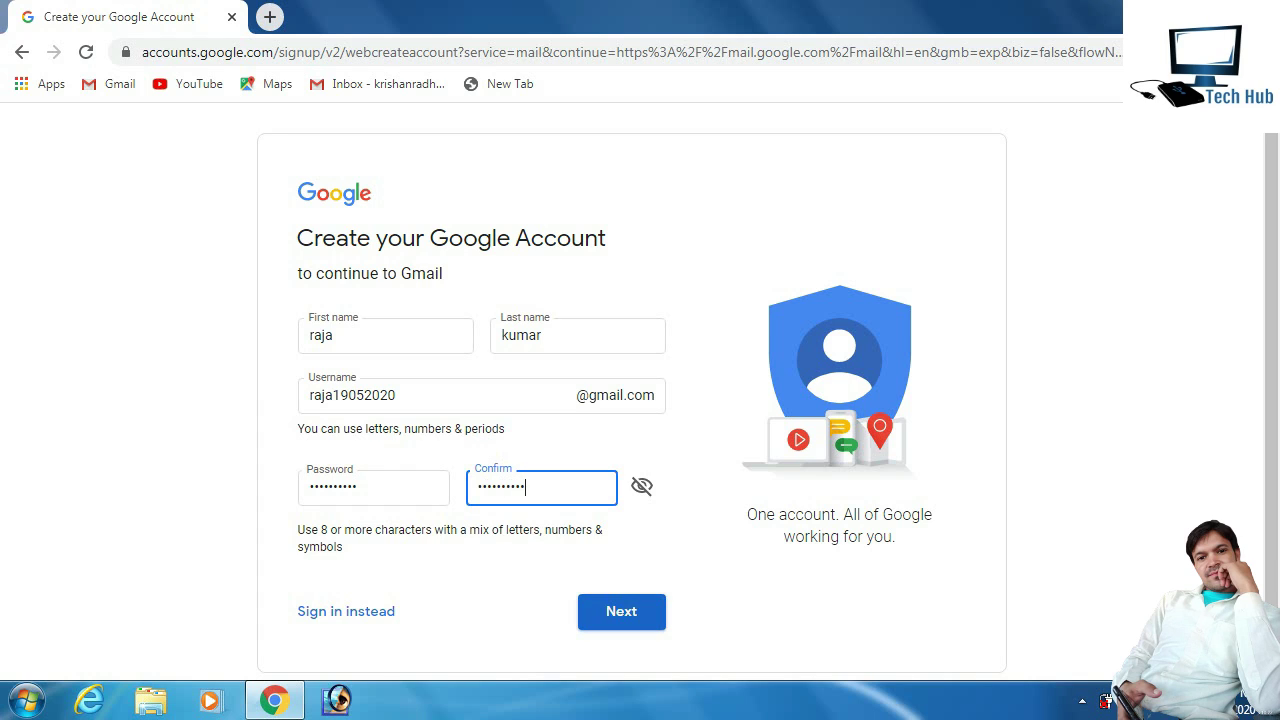
click(621, 611)
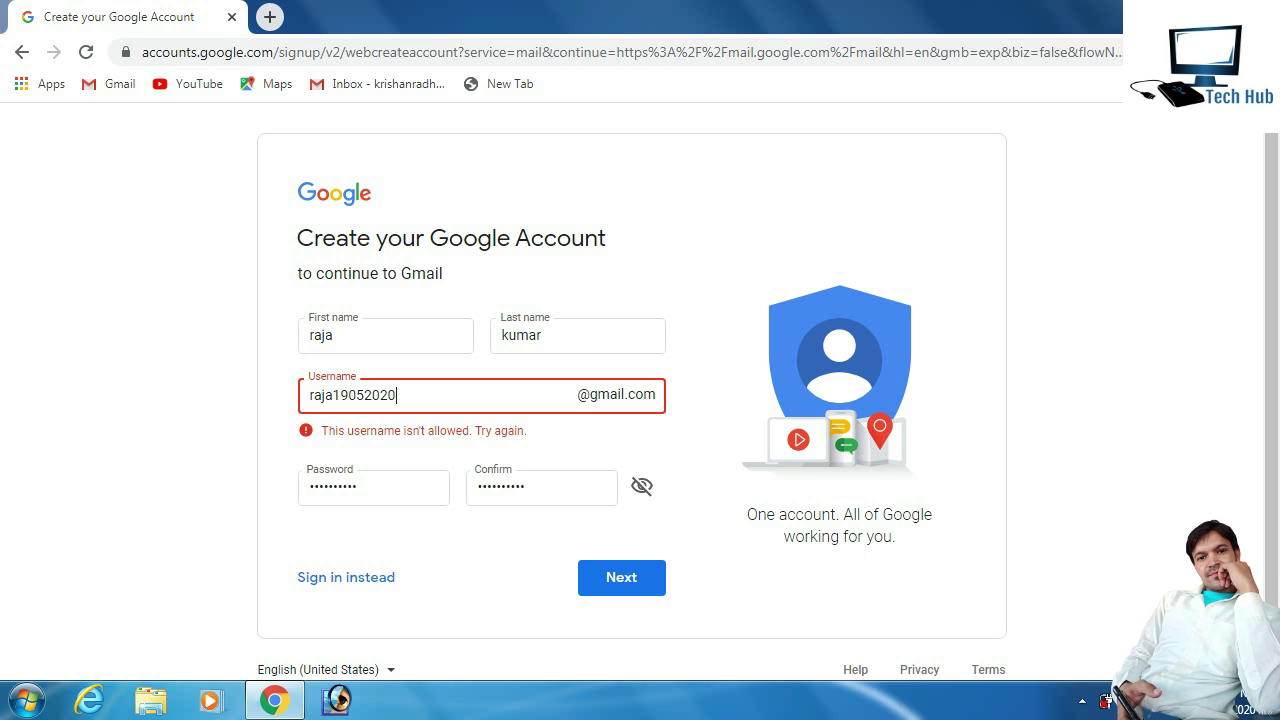
- Revise the username with the last name and digits and check its availability twice
key(BackSpace)
key(BackSpace)
key(BackSpace)
key(BackSpace)
text(kumar)
key(Return)
text(19)
key(Return)
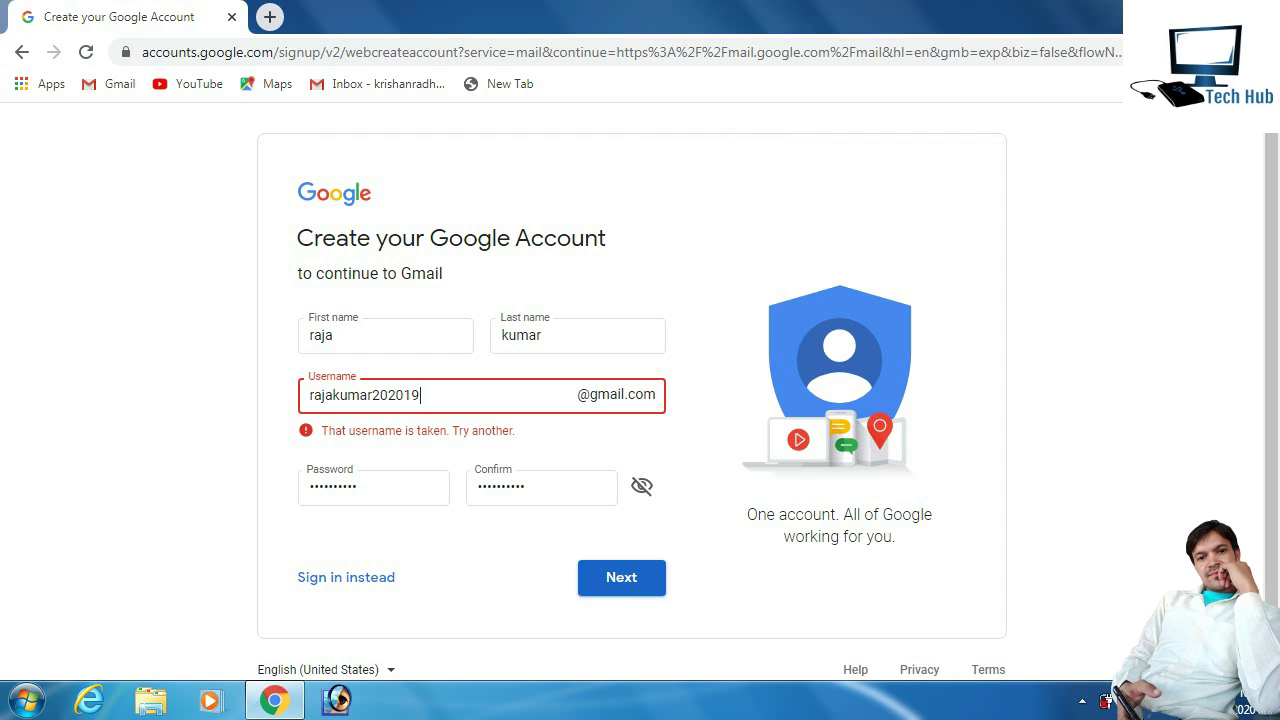
- Try further name-and-date username variants, trimming characters until a shorter one is attempted
key(BackSpace)
key(BackSpace)
key(BackSpace)
key(BackSpace)
key(BackSpace)
key(BackSpace)
key(BackSpace)
key(BackSpace)
key(BackSpace)
key(BackSpace)
text(.kumar)
text(19202)
text(02)
key(BackSpace)
key(Return)
key(BackSpace)
key(BackSpace)
key(BackSpace)
key(BackSpace)
key(BackSpace)
key(BackSpace)
key(BackSpace)
key(BackSpace)
key(BackSpace)
key(BackSpace)
key(BackSpace)
key(BackSpace)
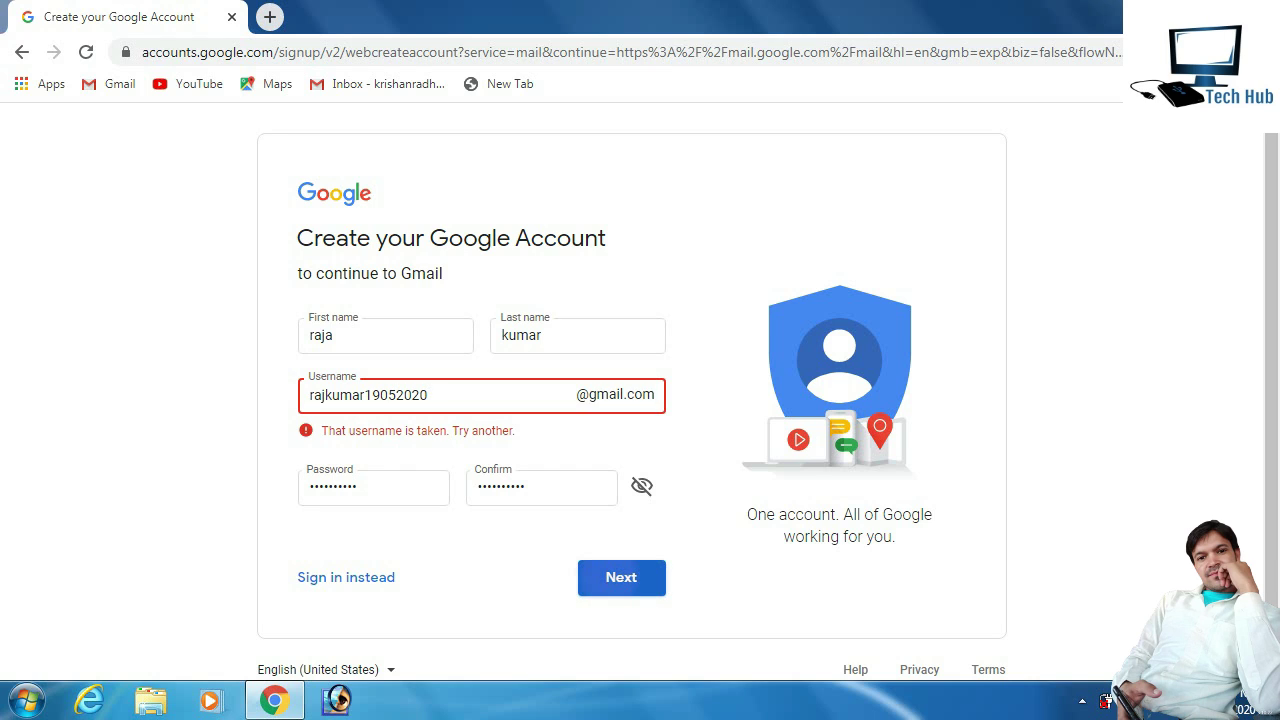
key(Return)
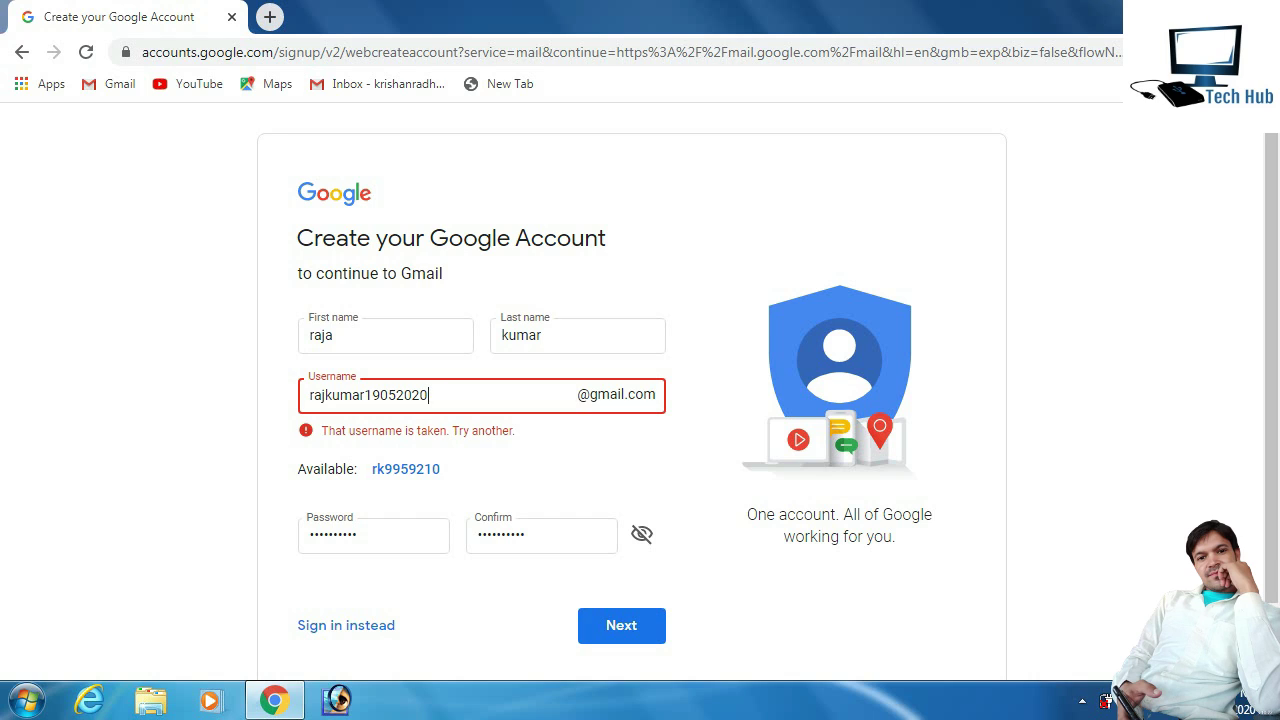
key(BackSpace)
key(BackSpace)
key(BackSpace)
key(BackSpace)
key(BackSpace)
key(BackSpace)
- Submit the revised username and enter the phone number on the personal-details page
text(j)
click(621, 625)
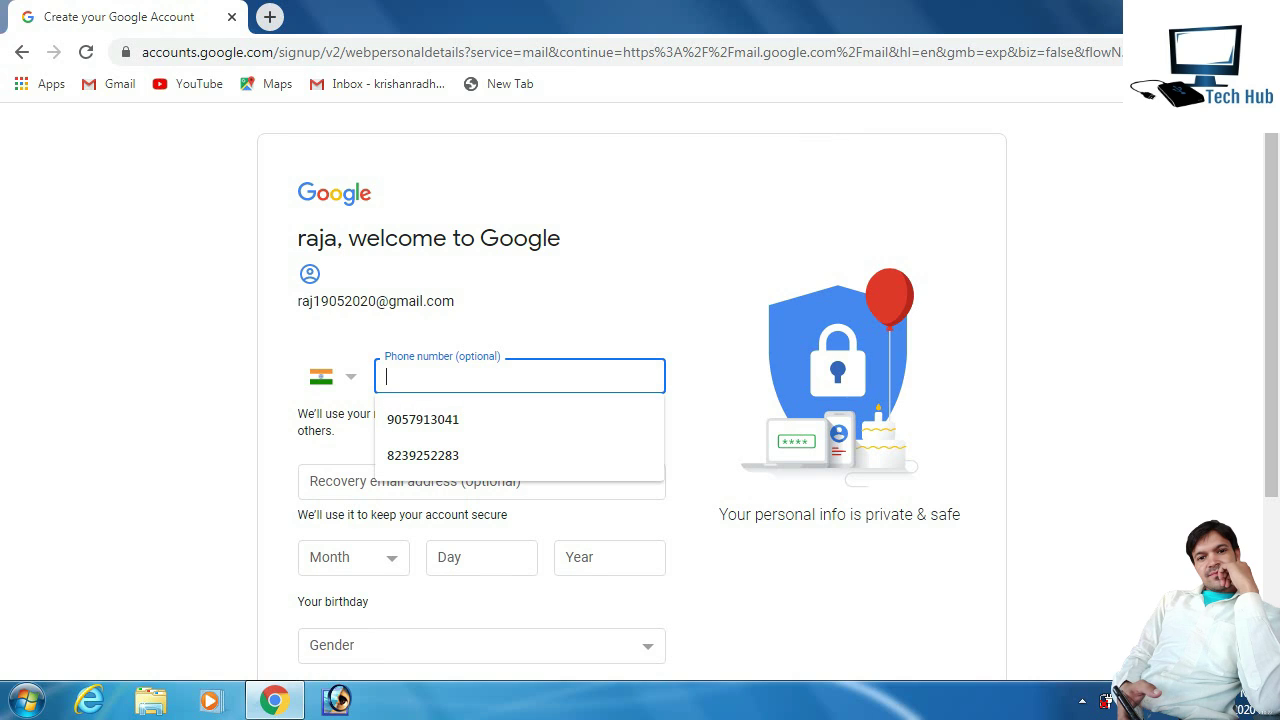
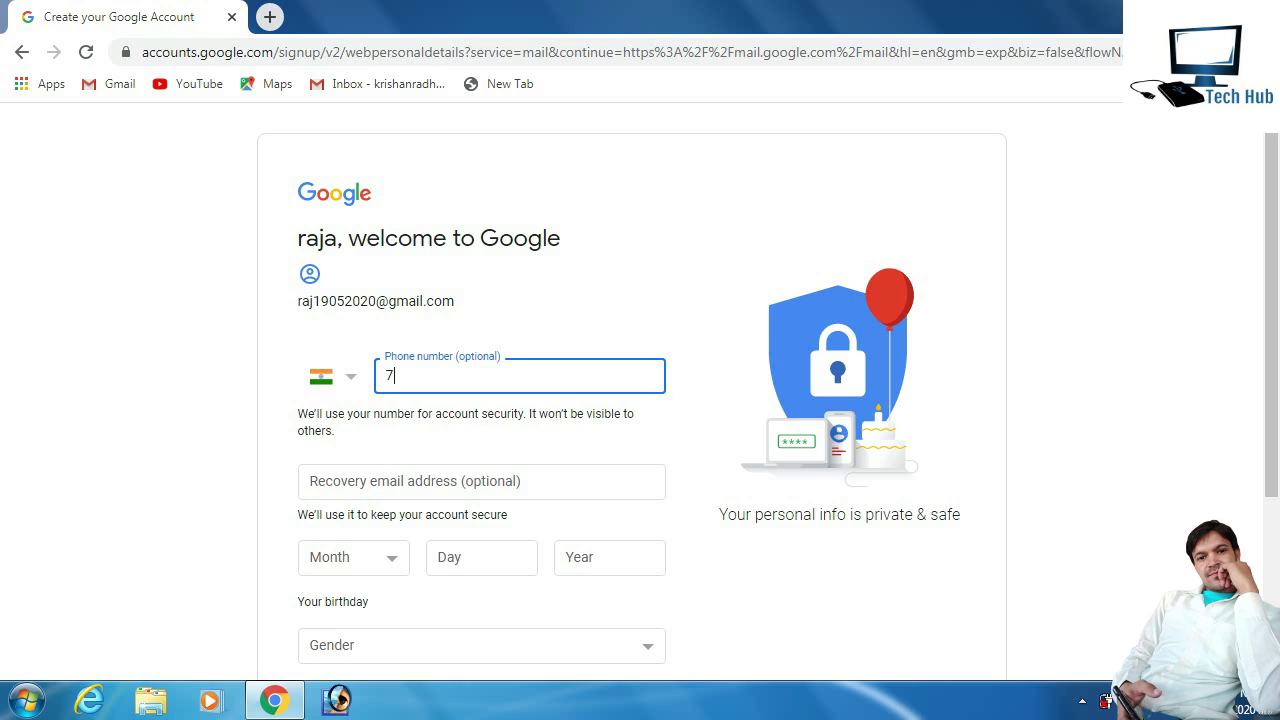
click(481, 482)
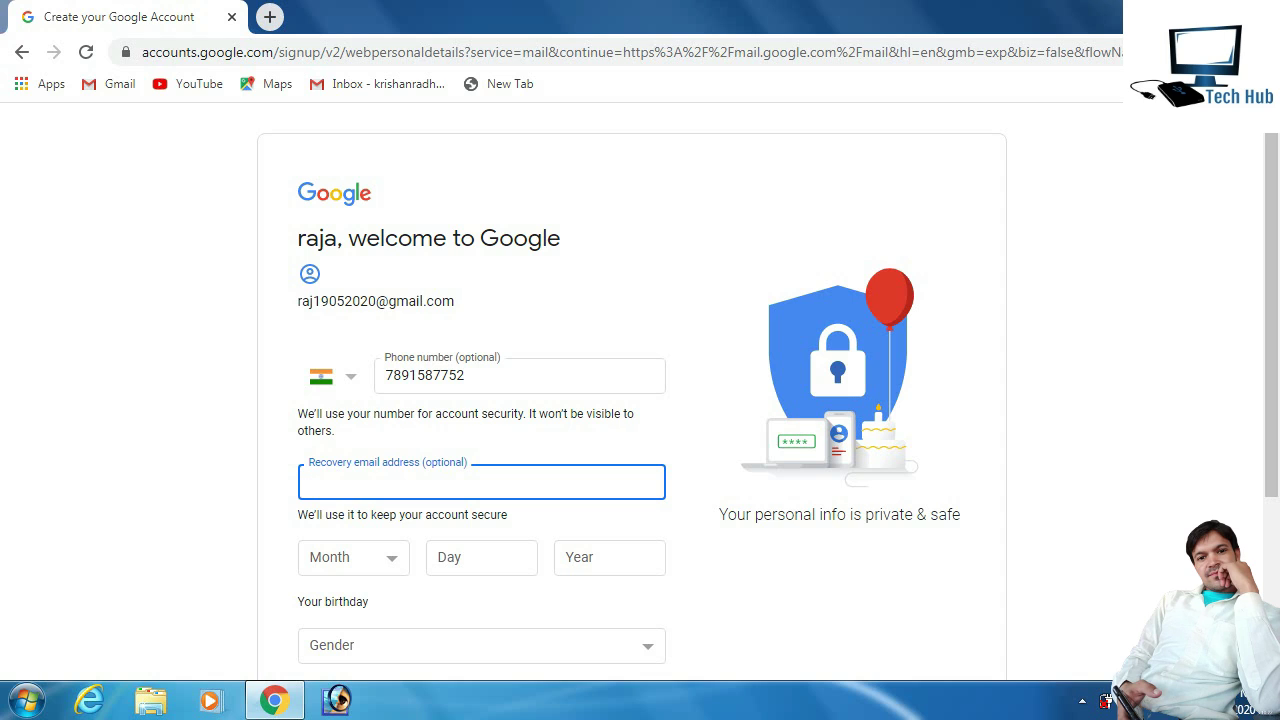
- Set the birthday to January 01, 1999
click(353, 557)
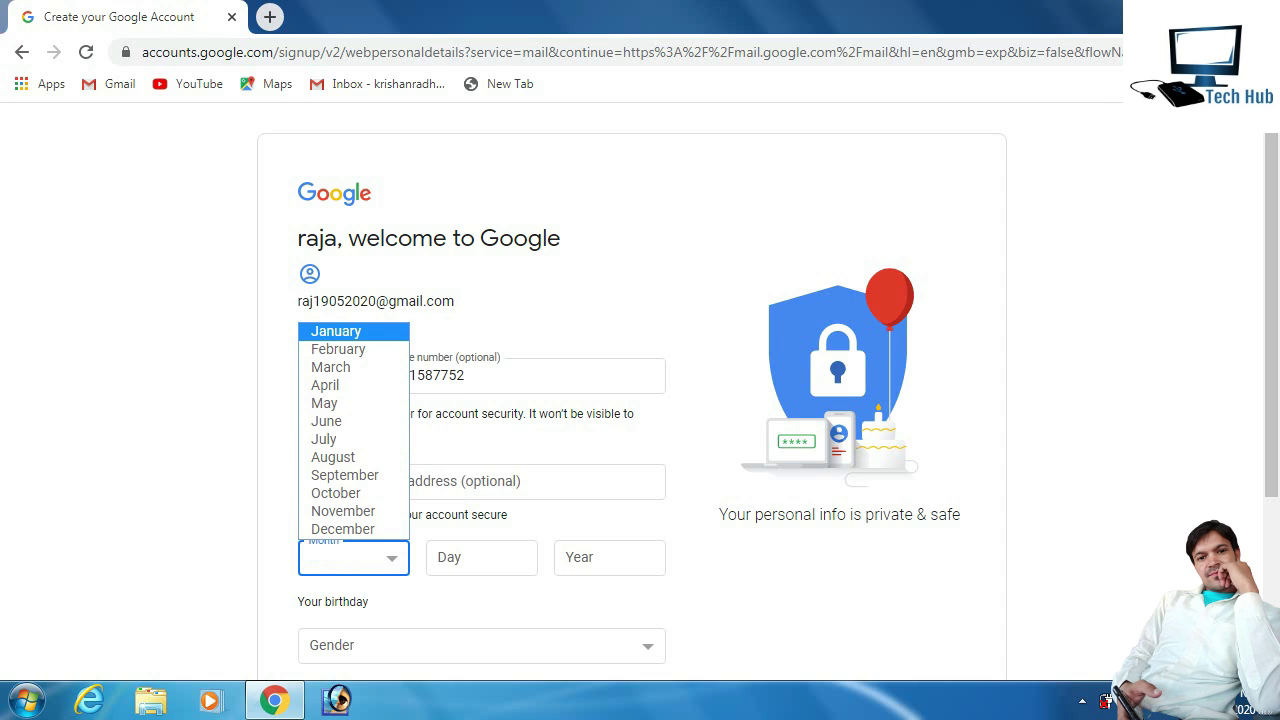
key(Return)
click(481, 557)
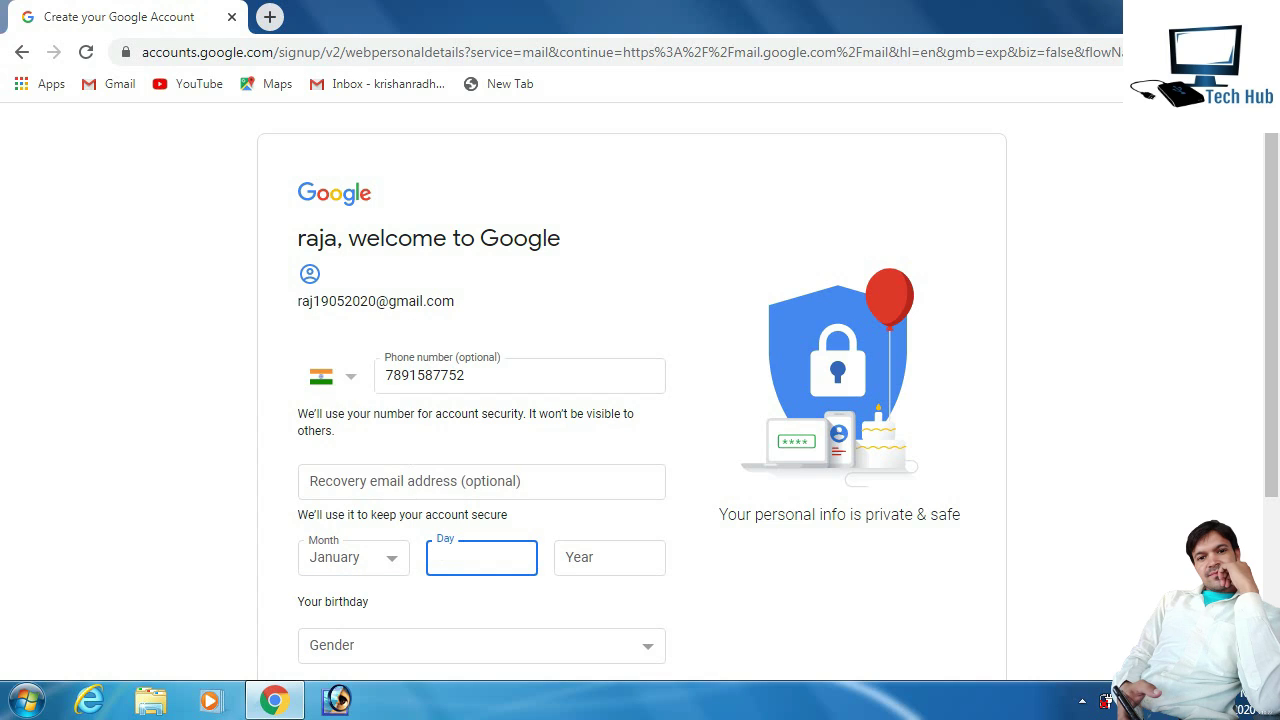
text(01)
click(609, 557)
text(1)
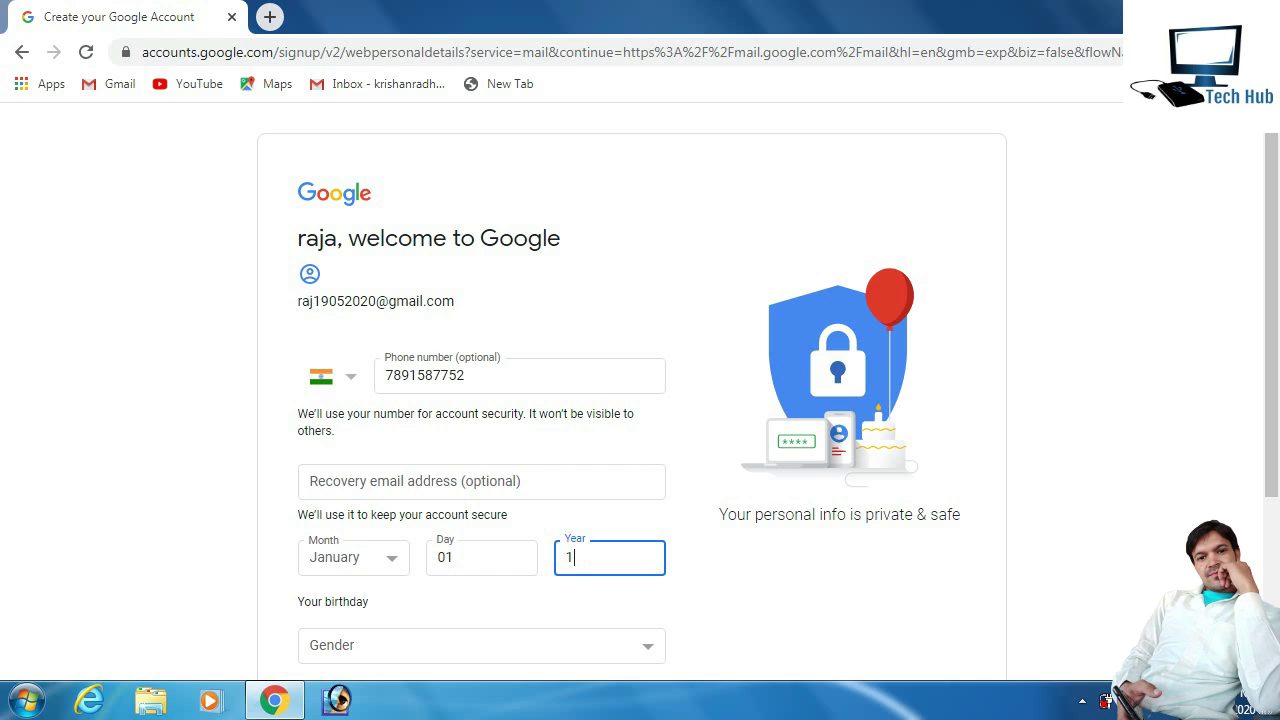
text(999)
- Choose Male as the gender
click(480, 645)
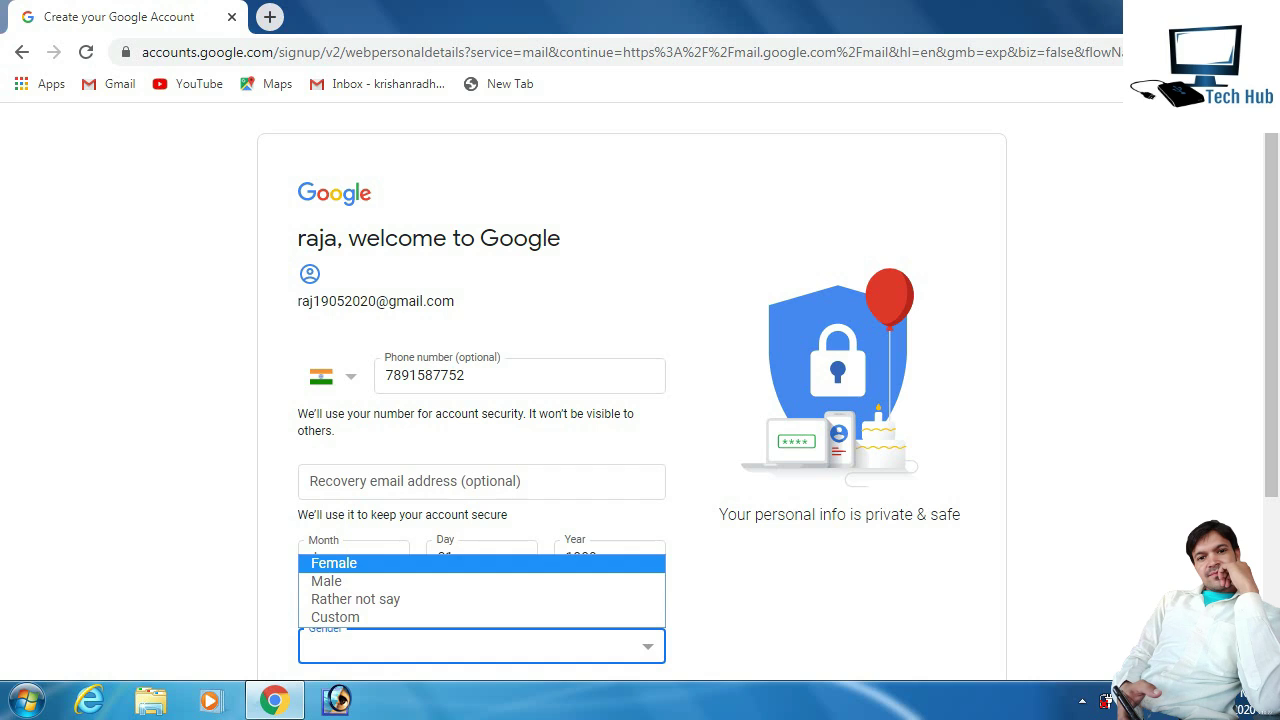
key(Down)
key(Return)
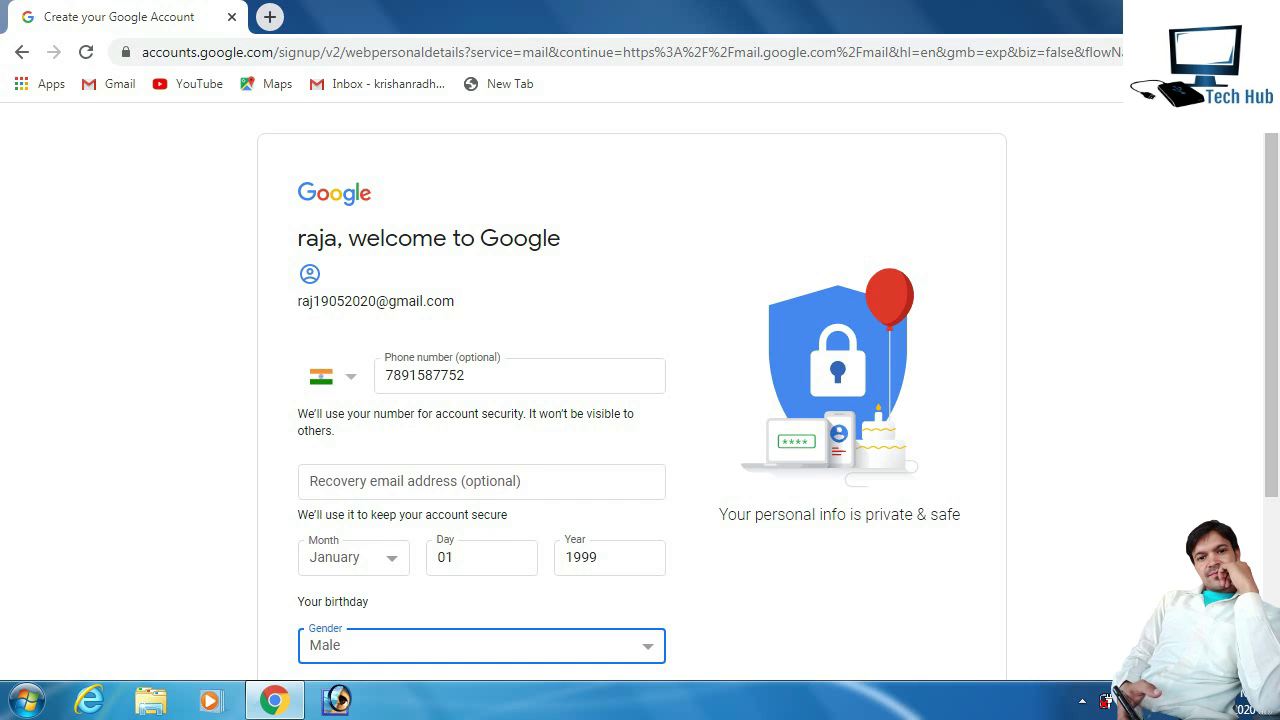
scroll(640, 400, down, 3)
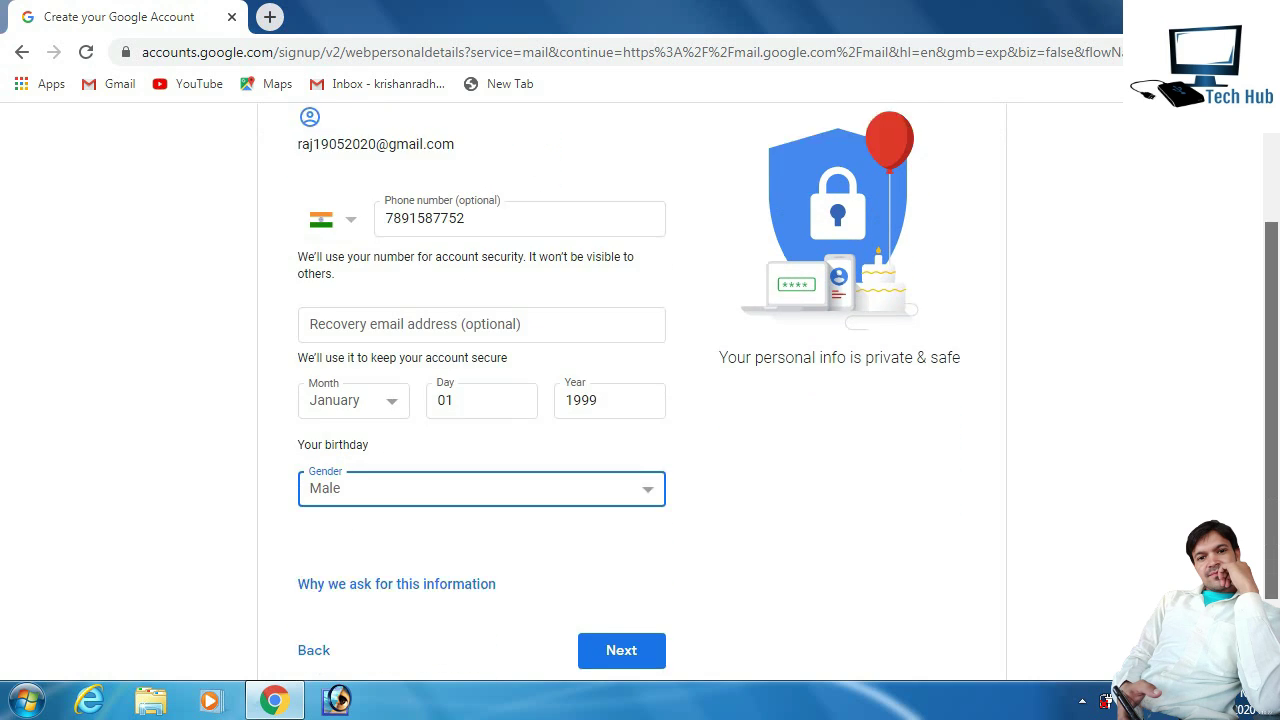
- Submit the personal details and verify the phone with the texted verification code
click(621, 619)
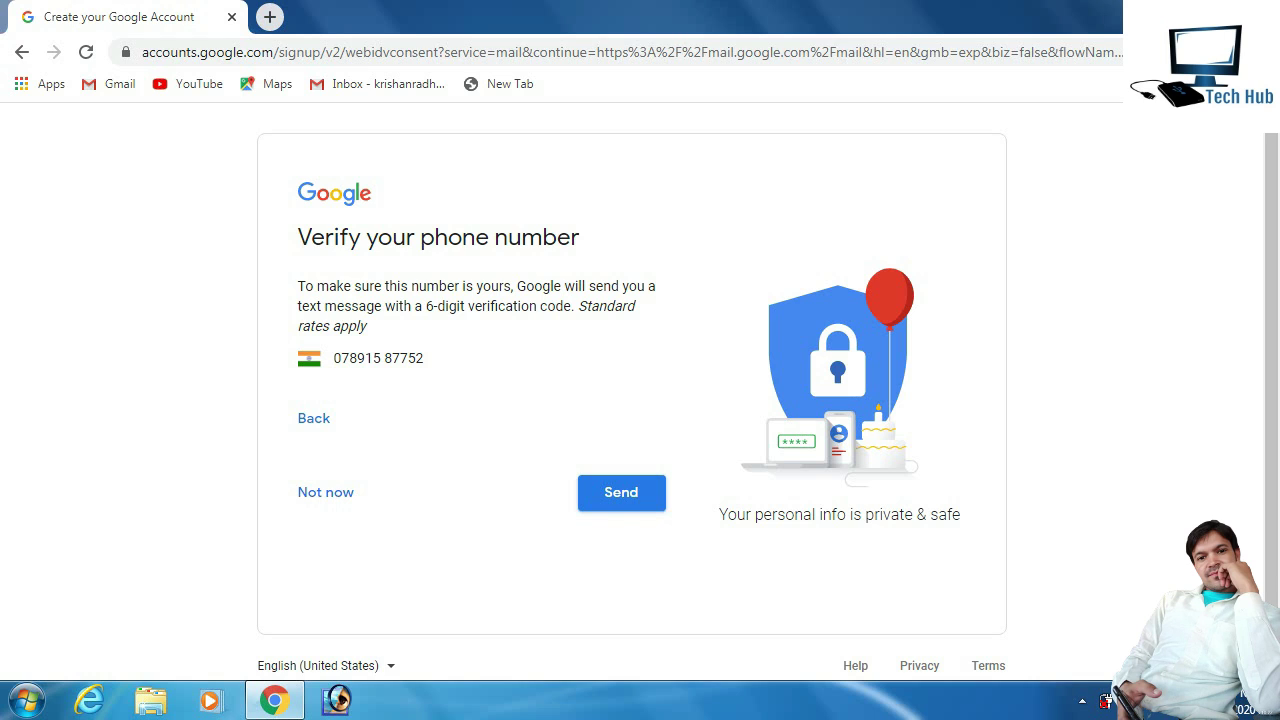
click(621, 492)
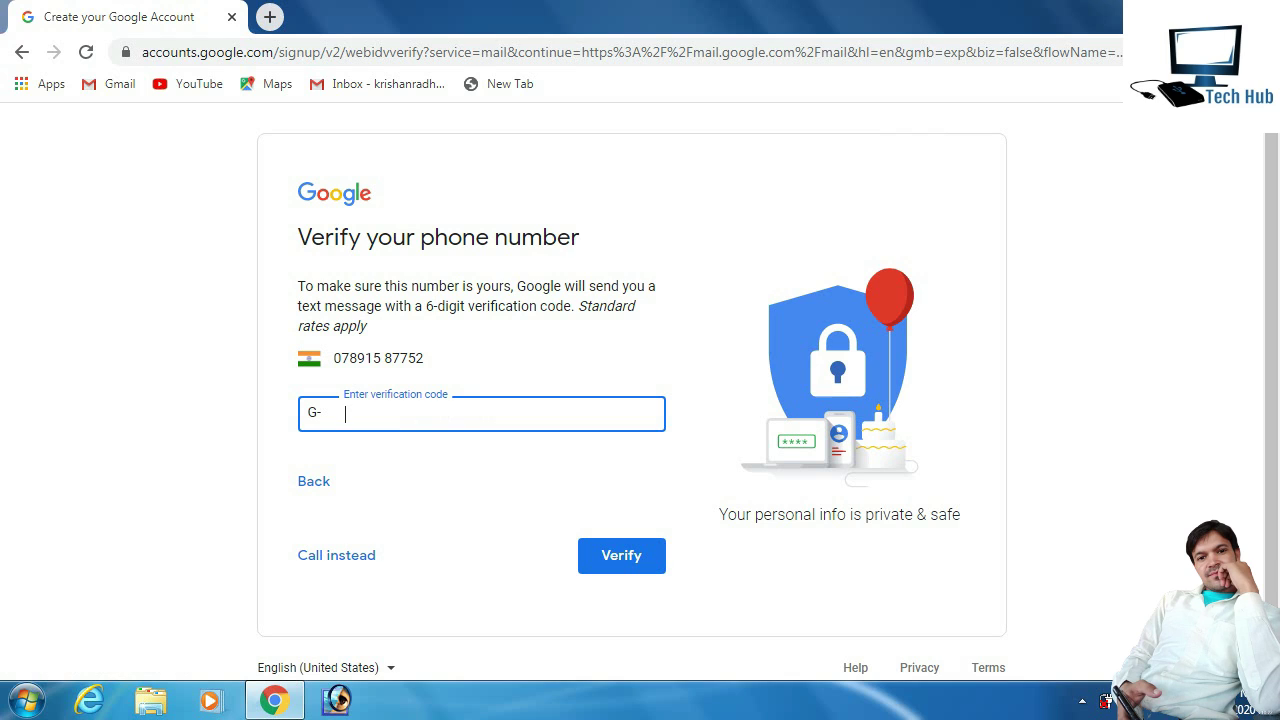
key(Return)
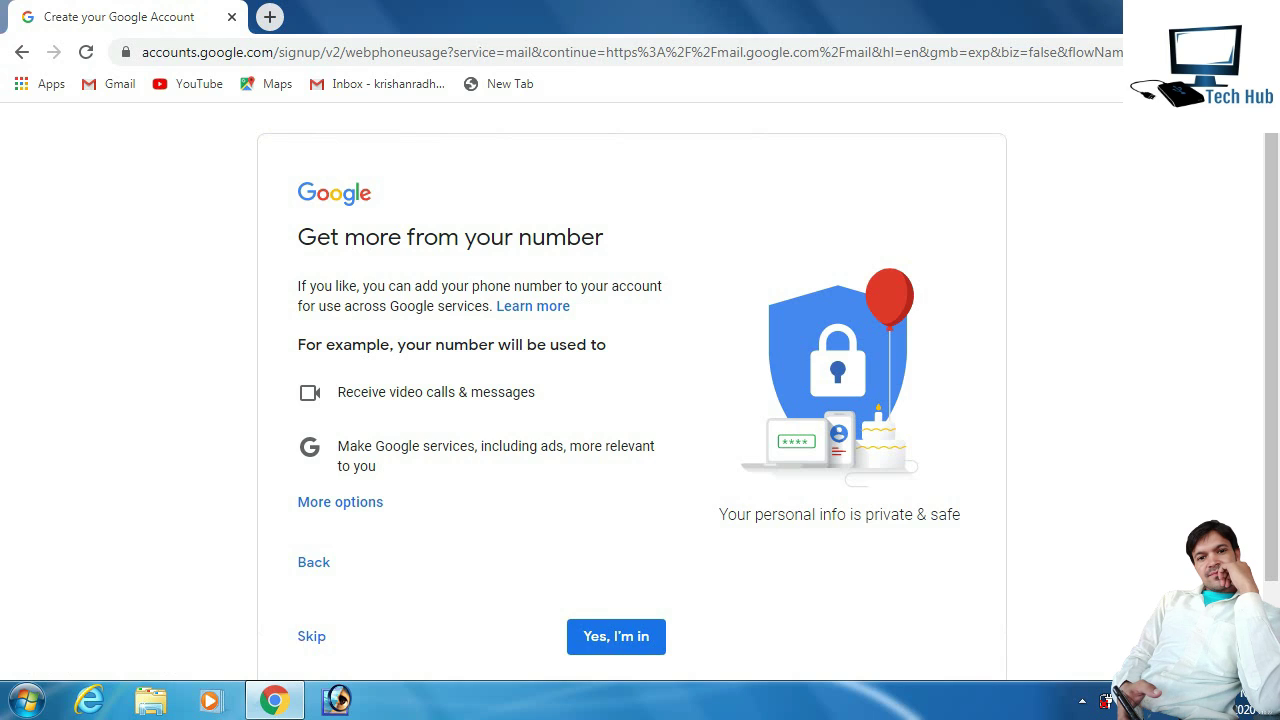
- Accept using the number across Google services and agree to the Privacy and Terms
scroll(640, 400, down, 2)
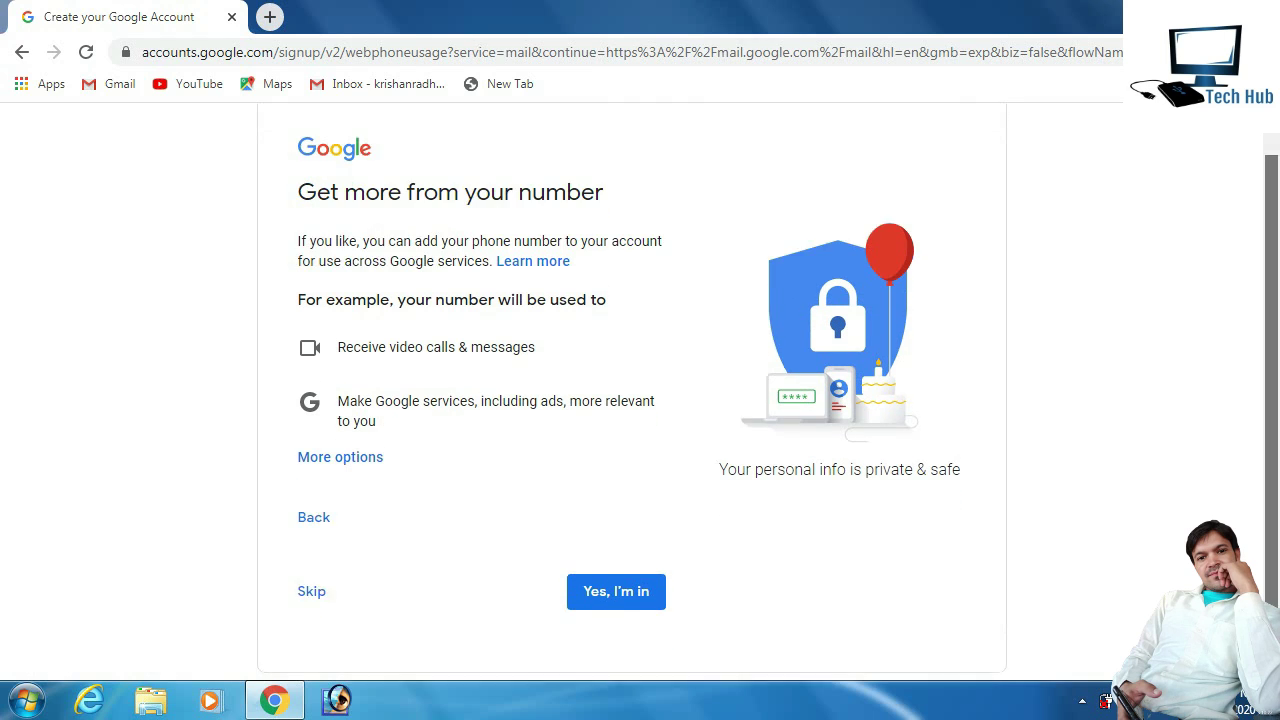
key(Return)
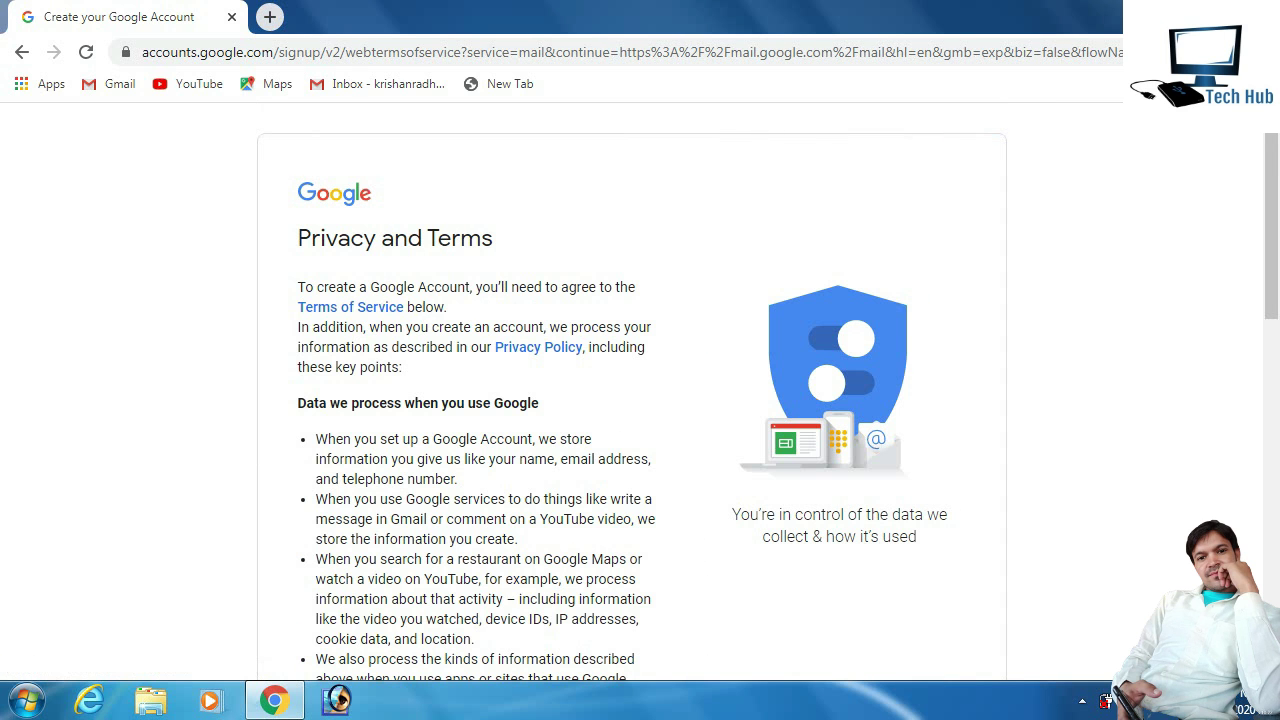
scroll(640, 400, down, 8)
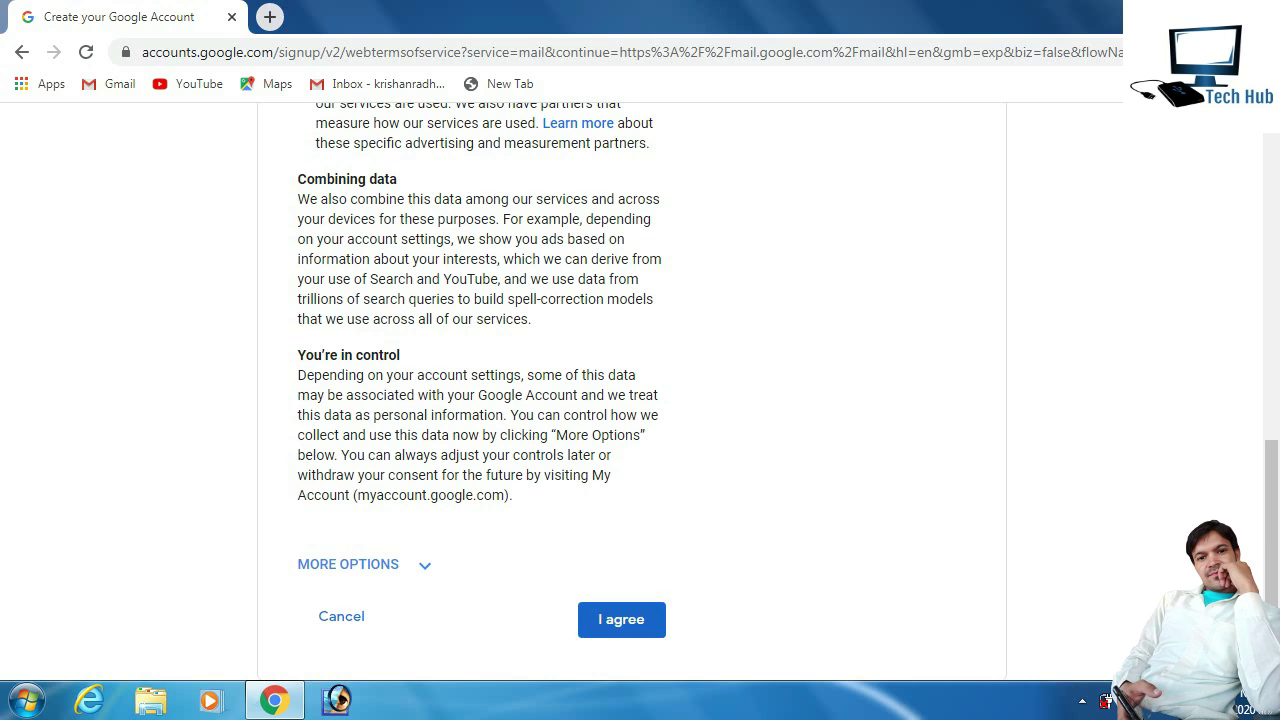
key(Return)
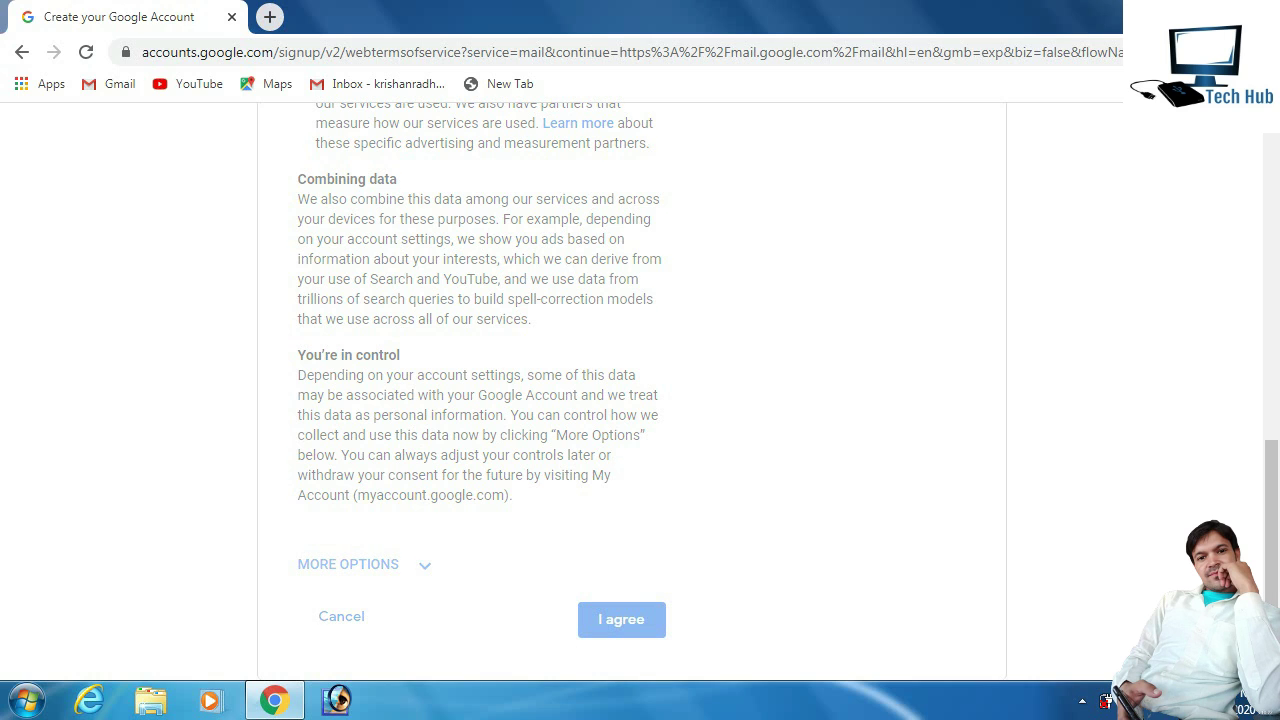